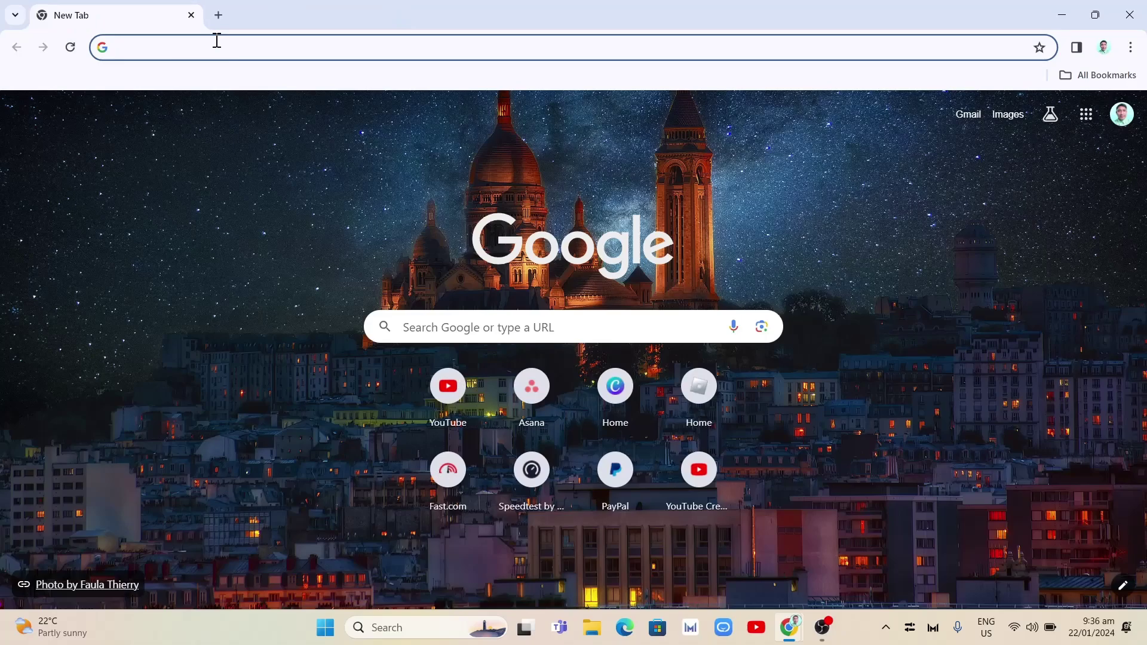
Step: Load coinmarketcap.com in Chrome to reach the cryptocurrency prices home page
type("coinmar")
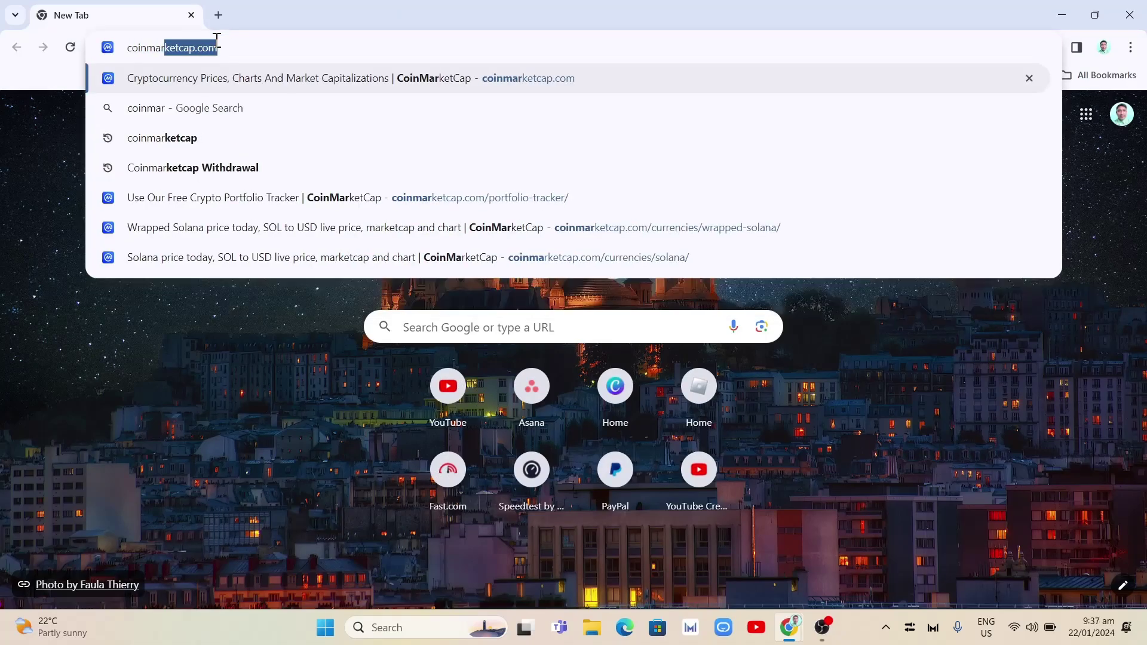
type("ketcap.com")
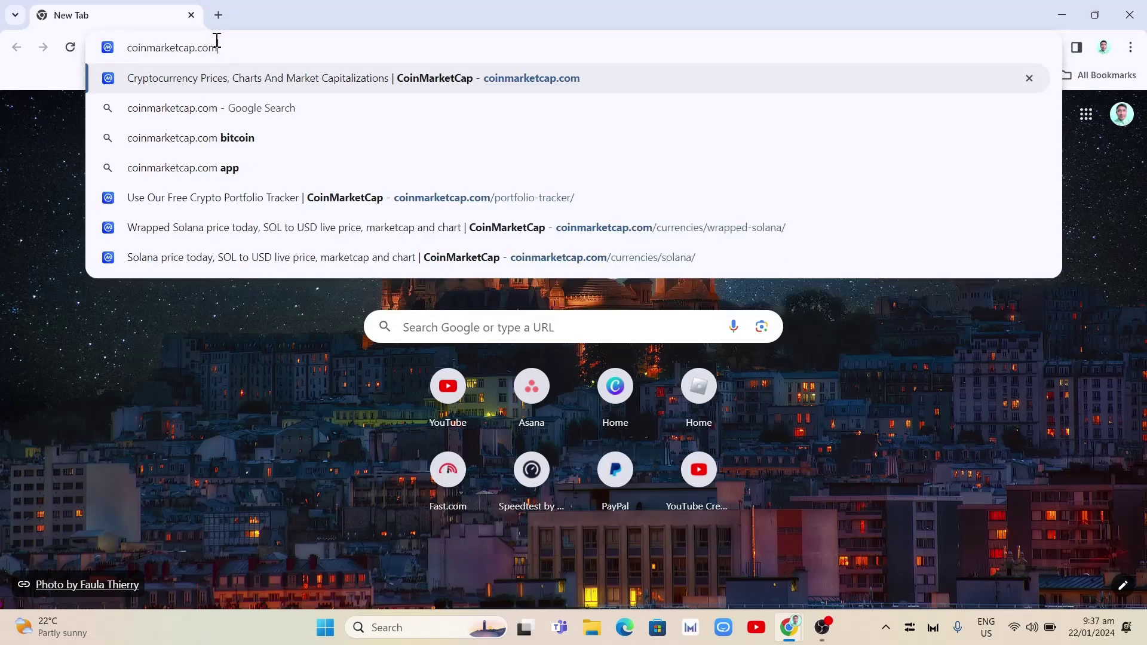
key("Return")
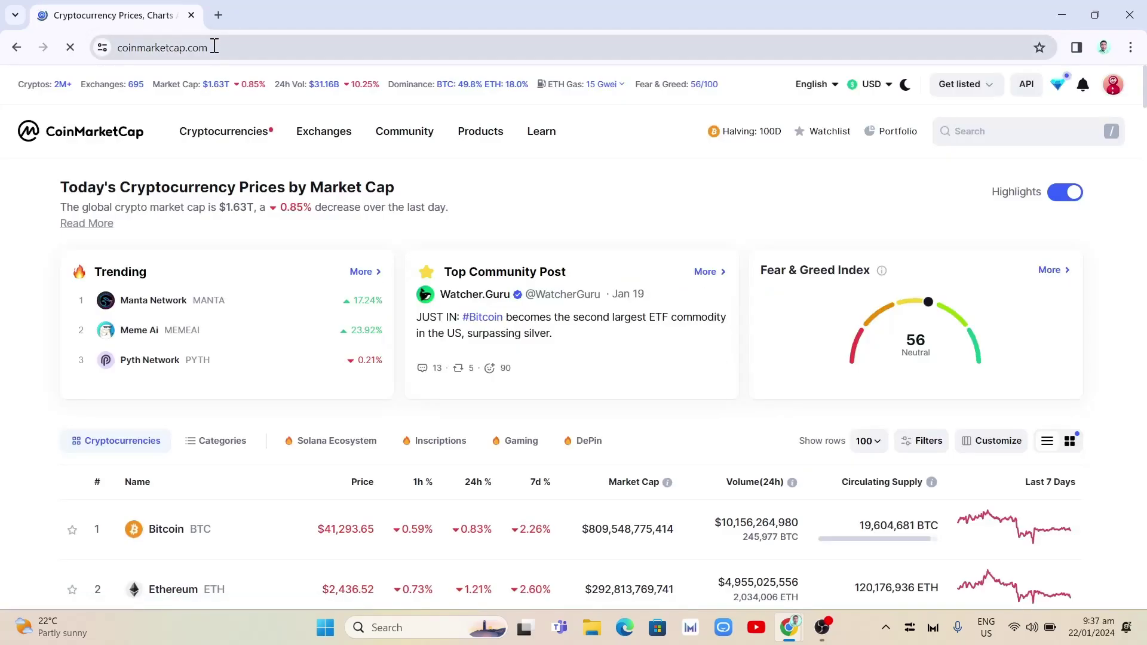
left_click(1121, 88)
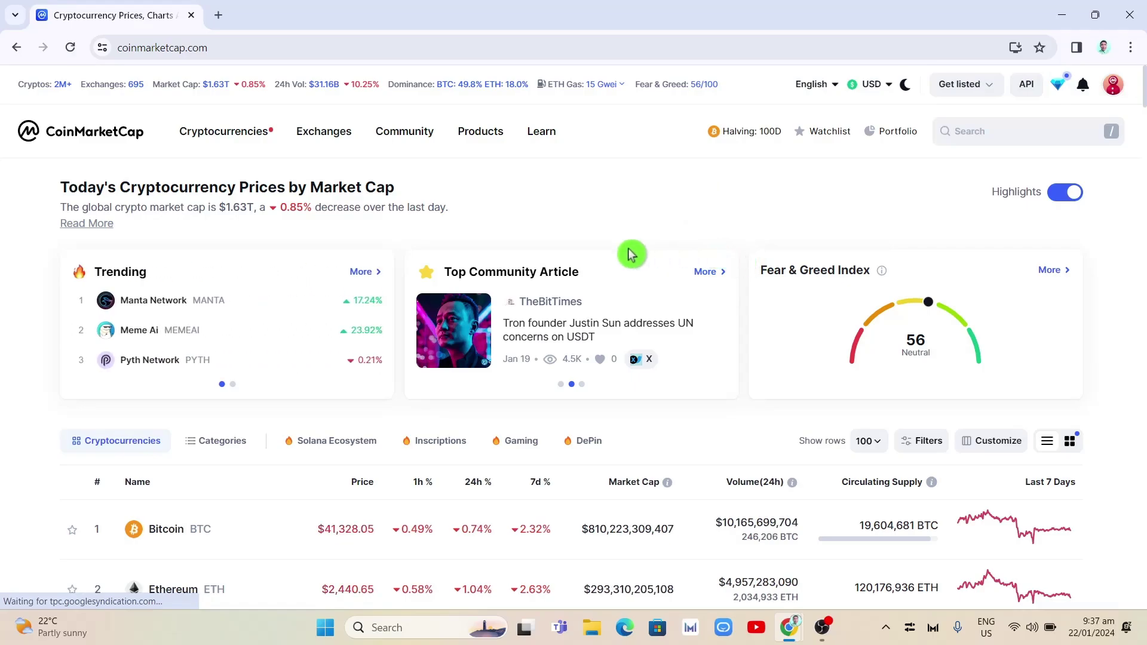
Step: Search CoinMarketCap for 'wrapped solana' and open the Wrapped Solana (SOL) page
left_click(1004, 132)
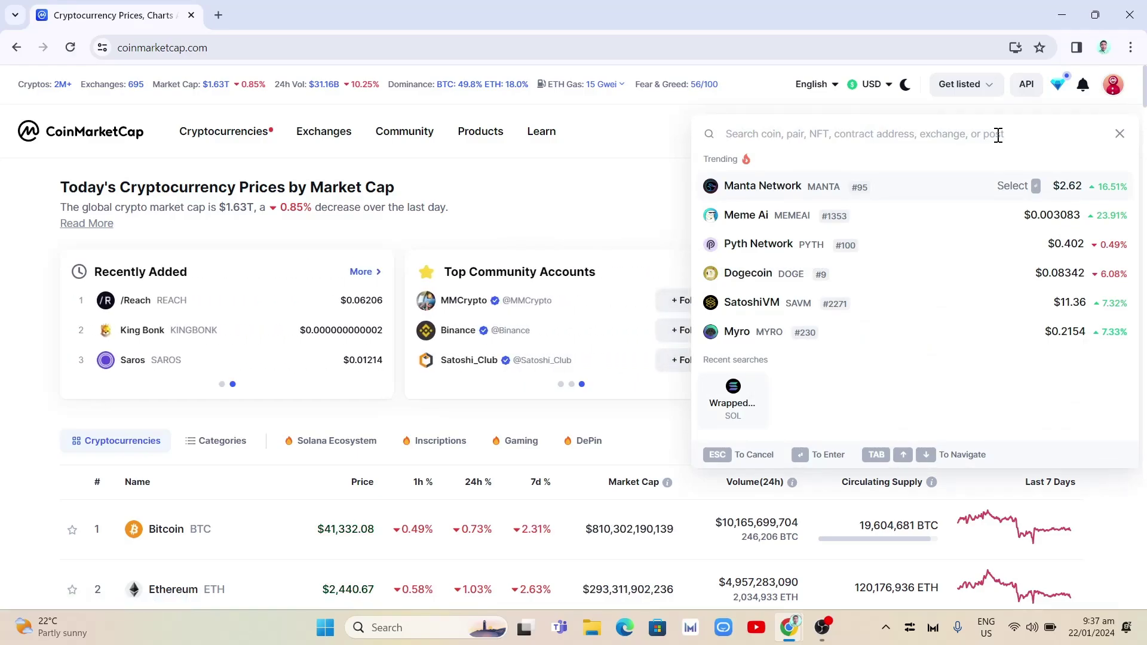
type("wrapped solana")
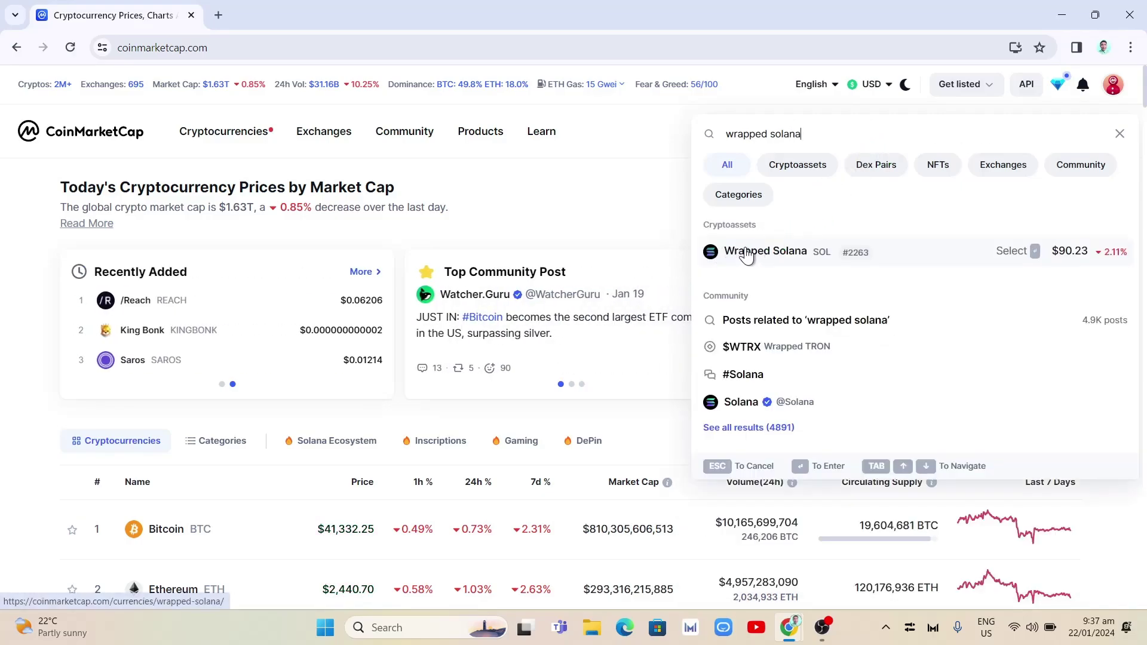
left_click(783, 258)
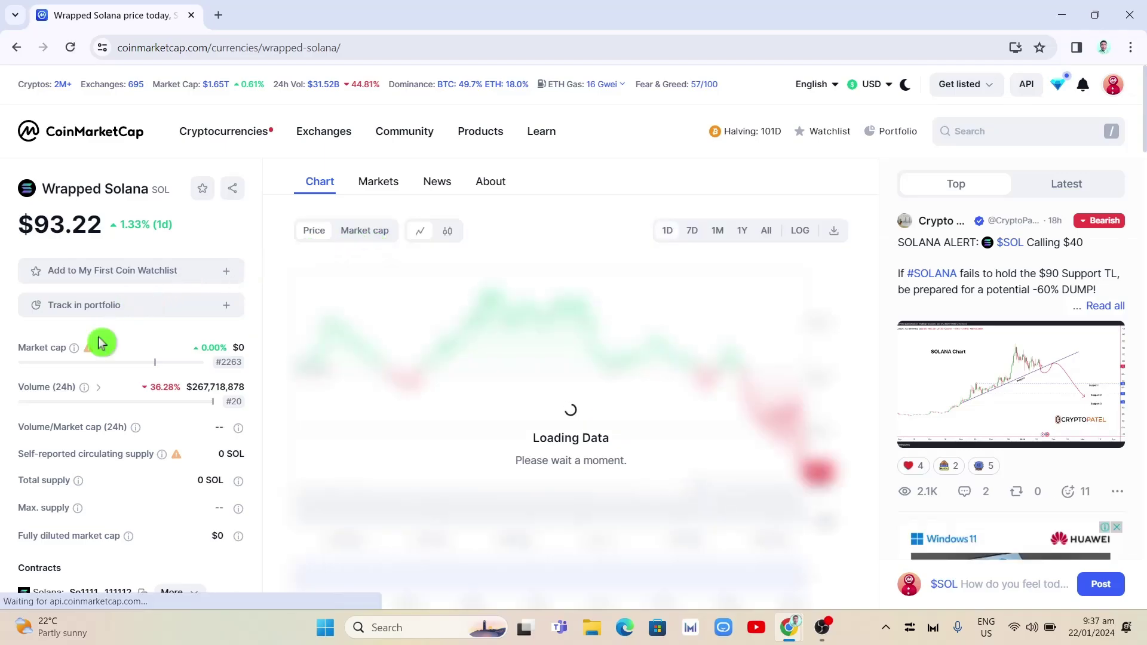
Step: Expand Wrapped Solana's other-chain contracts and copy the BNB Smart Chain (BEP20) address
scroll(86, 535, "down", 2)
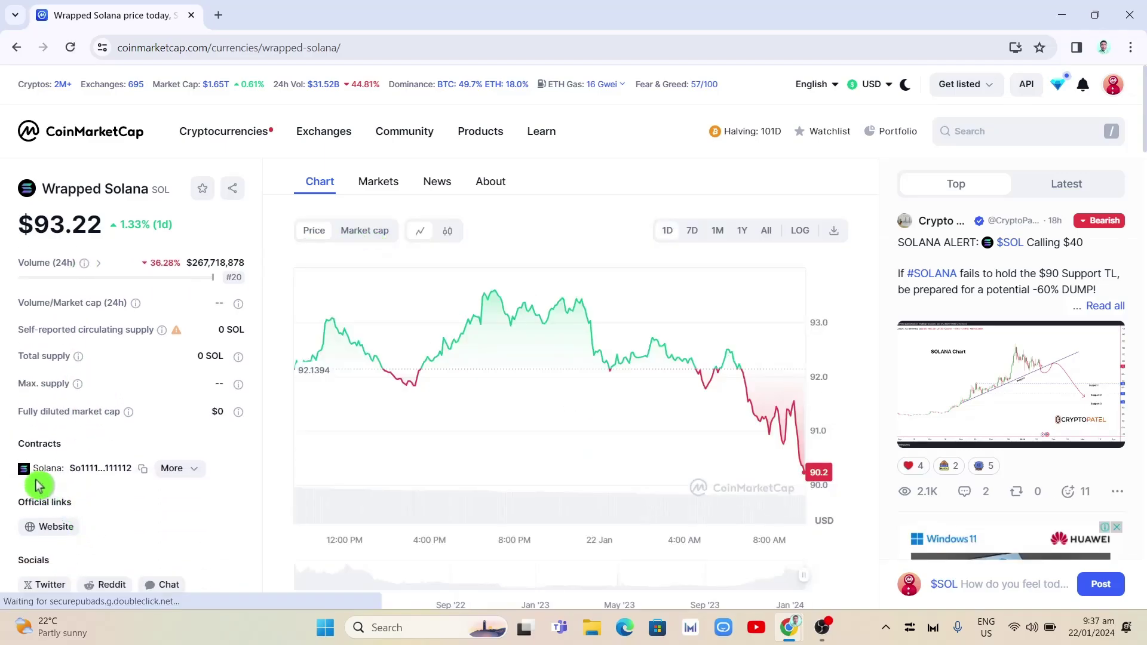
left_click_drag(23, 443, 67, 445)
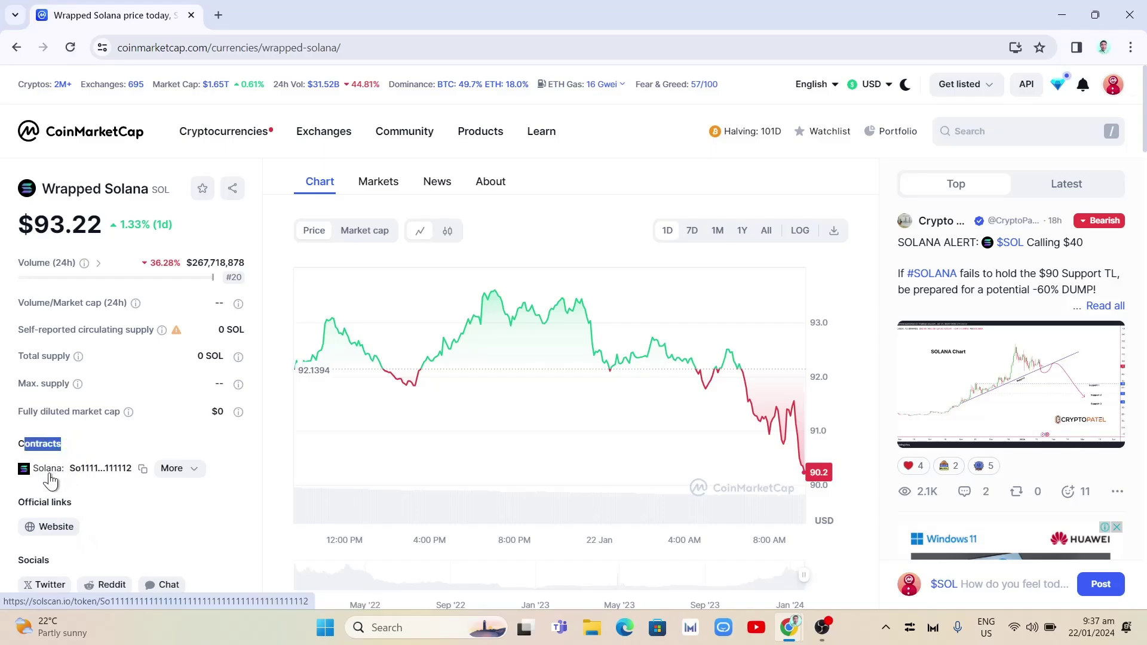
mouse_move(181, 471)
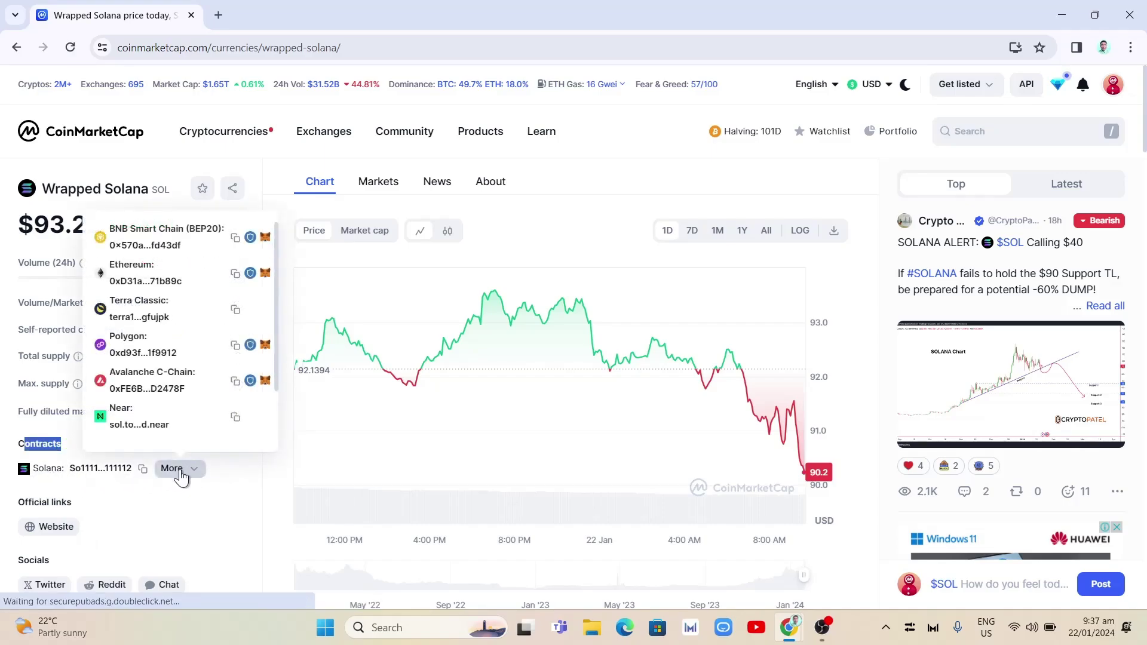
left_click(185, 478)
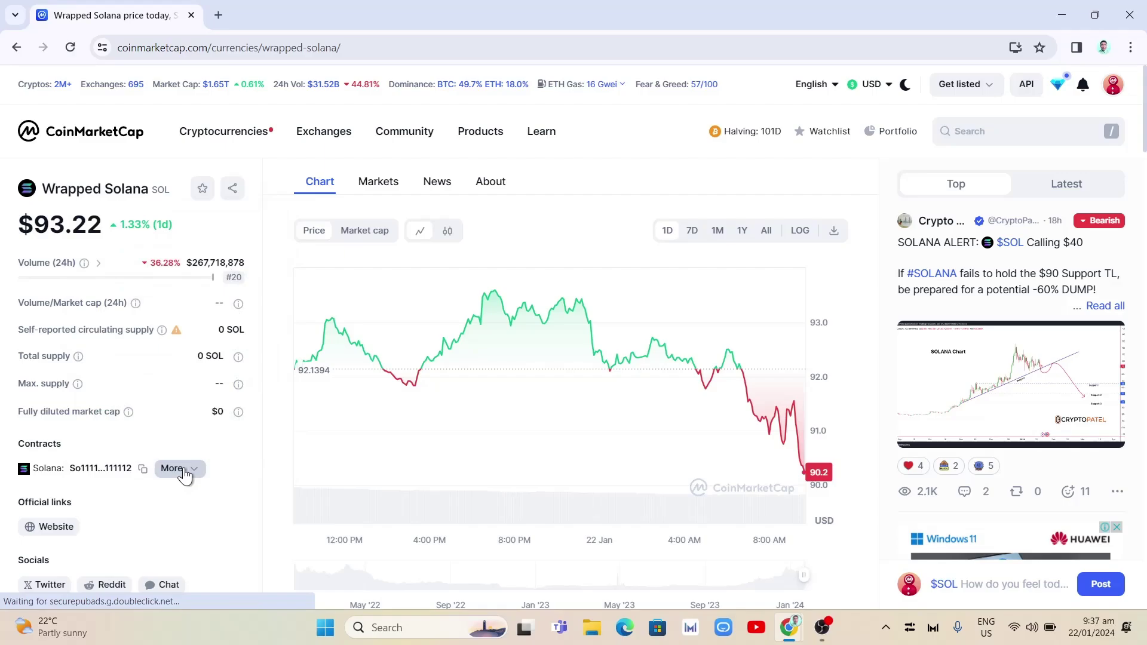
scroll(205, 477, "down", 4)
scroll(204, 402, "up", 2)
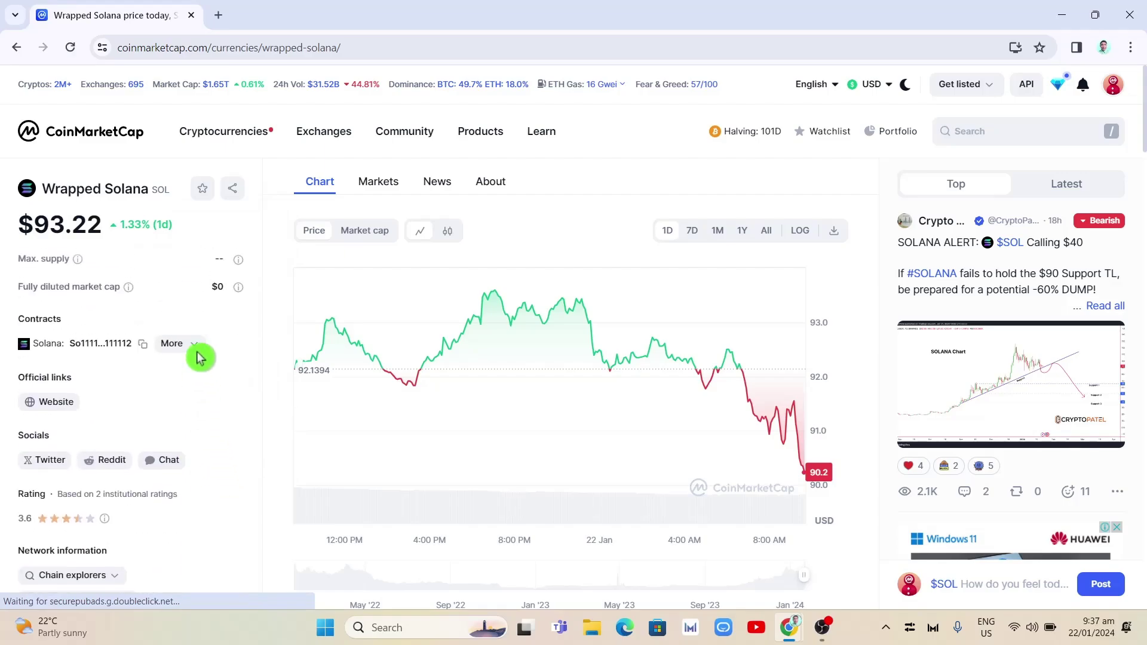
left_click(182, 354)
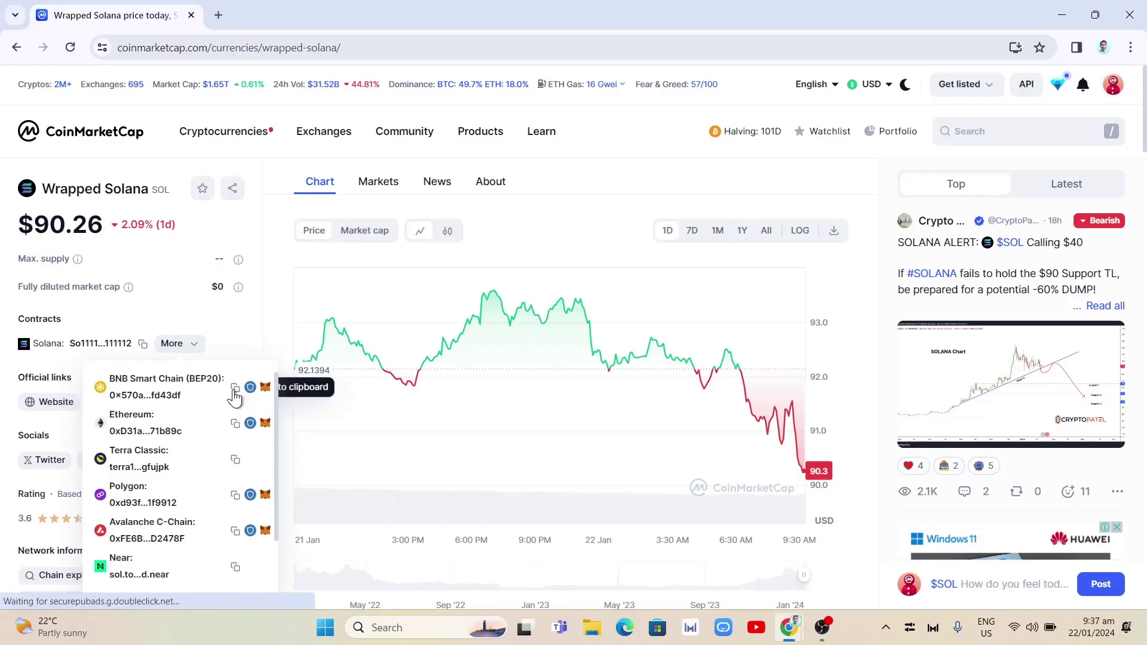
left_click(235, 389)
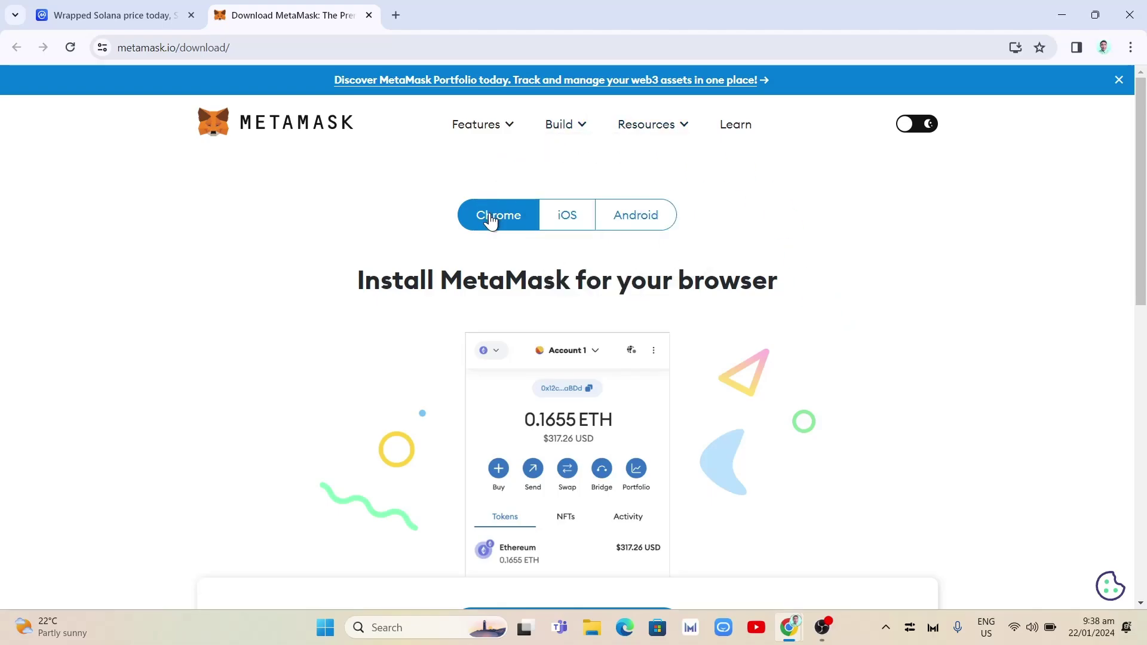
Step: Go to MetaMask's Chrome Web Store listing and add the extension to Chrome
scroll(490, 221, "down", 4)
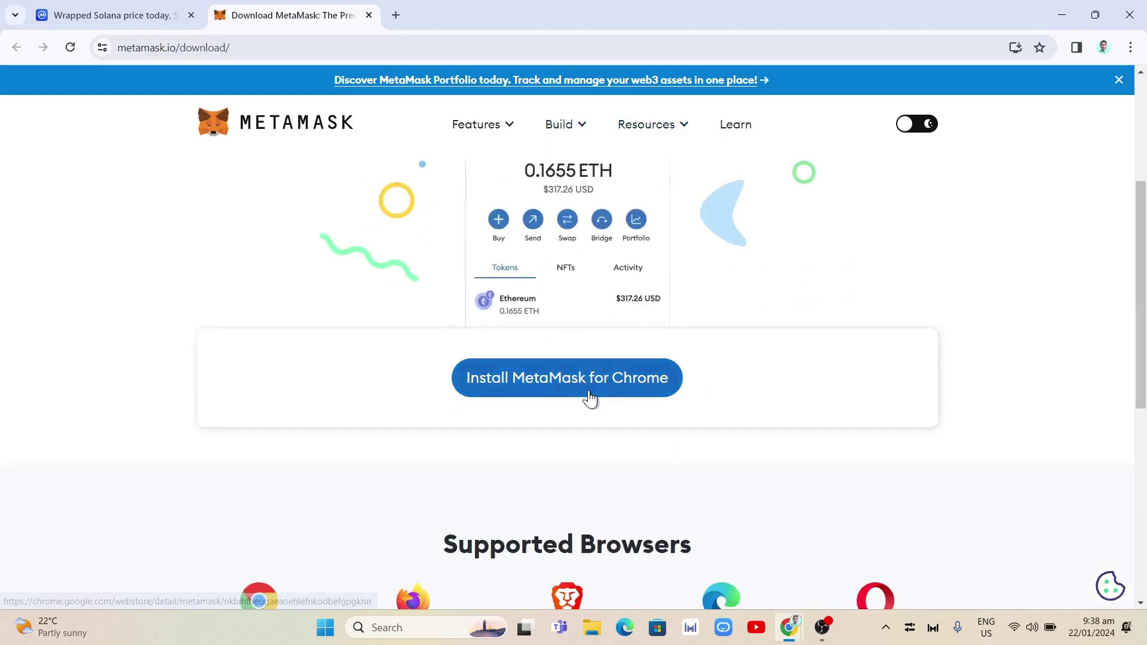
left_click(608, 393)
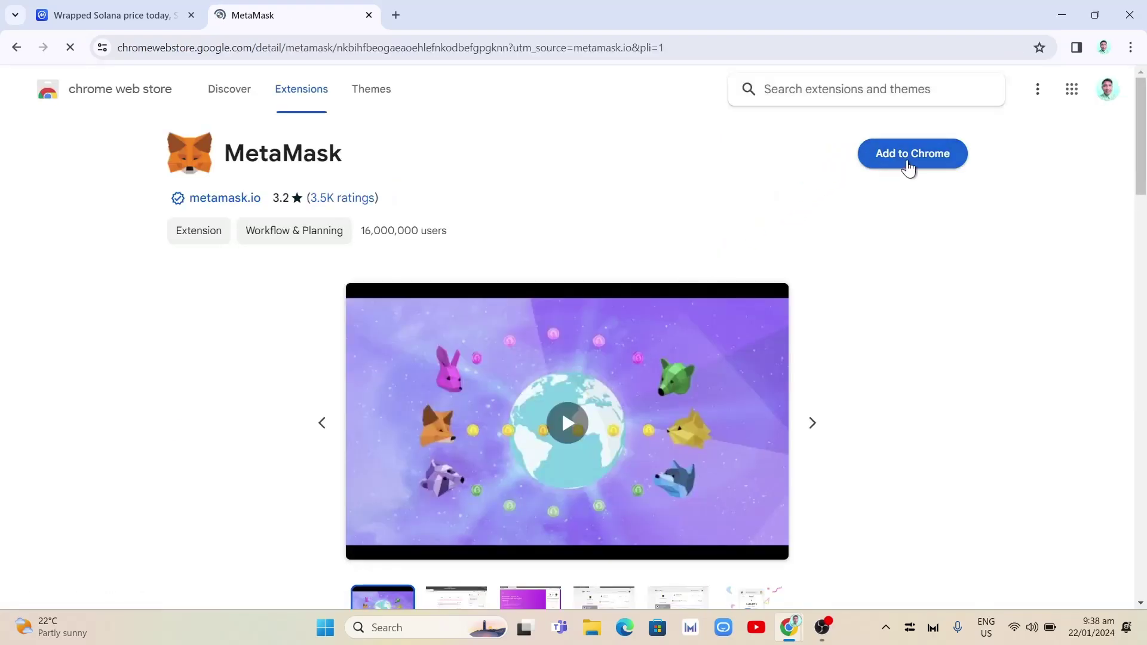
left_click(908, 166)
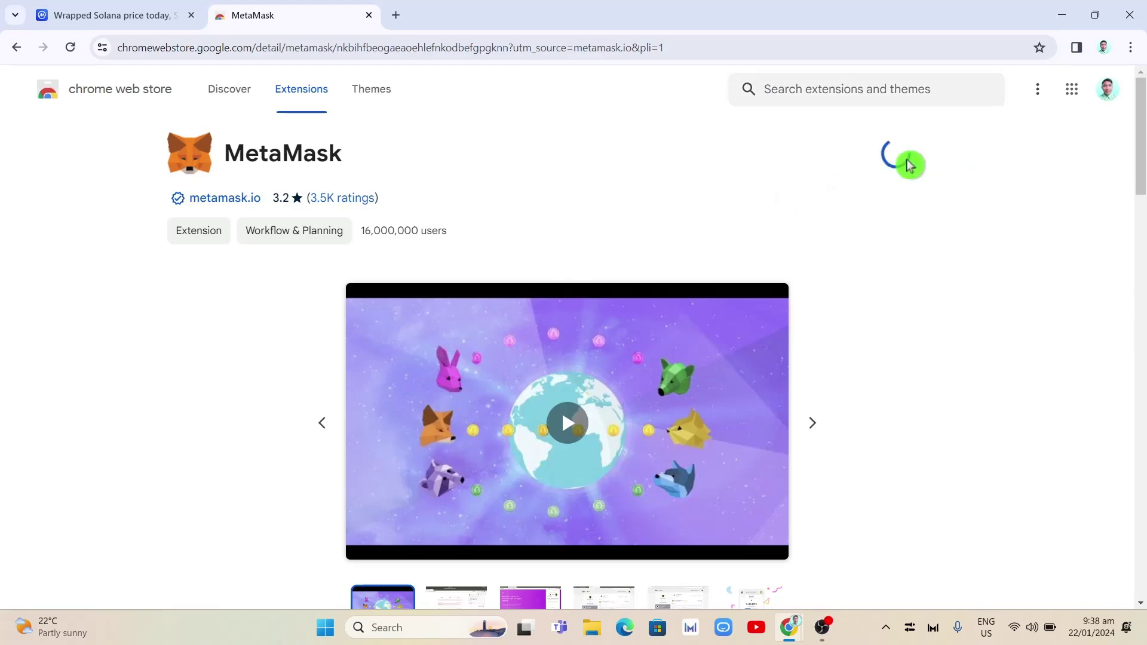
left_click(623, 223)
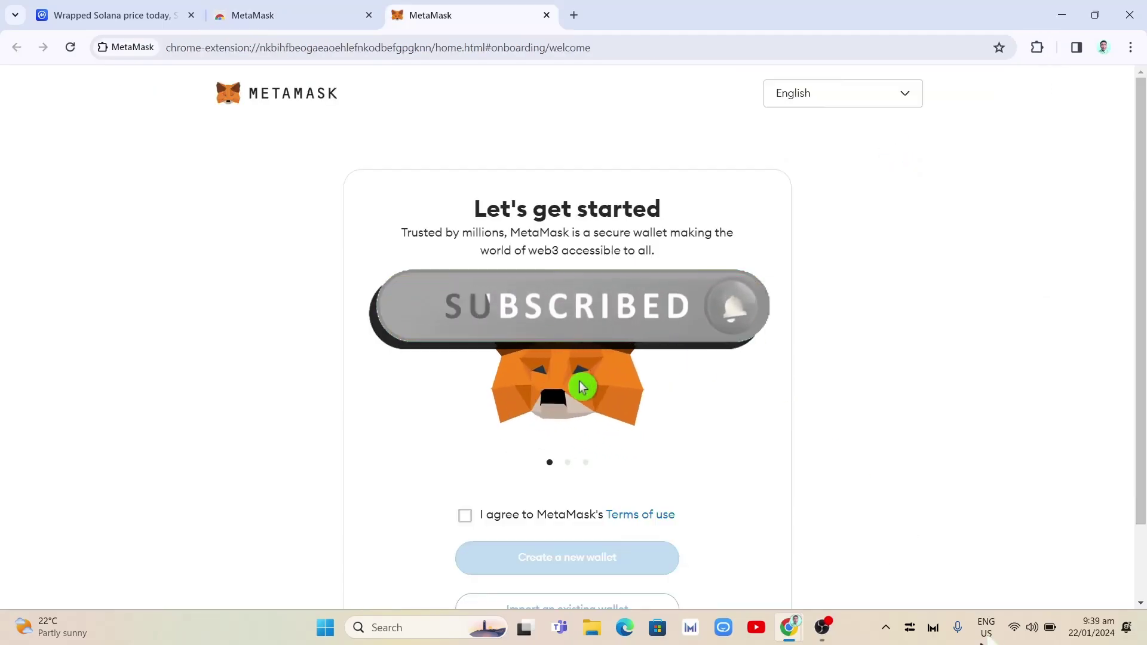
Step: Agree to MetaMask's terms, choose to create a new wallet, and accept the data terms
left_click(464, 516)
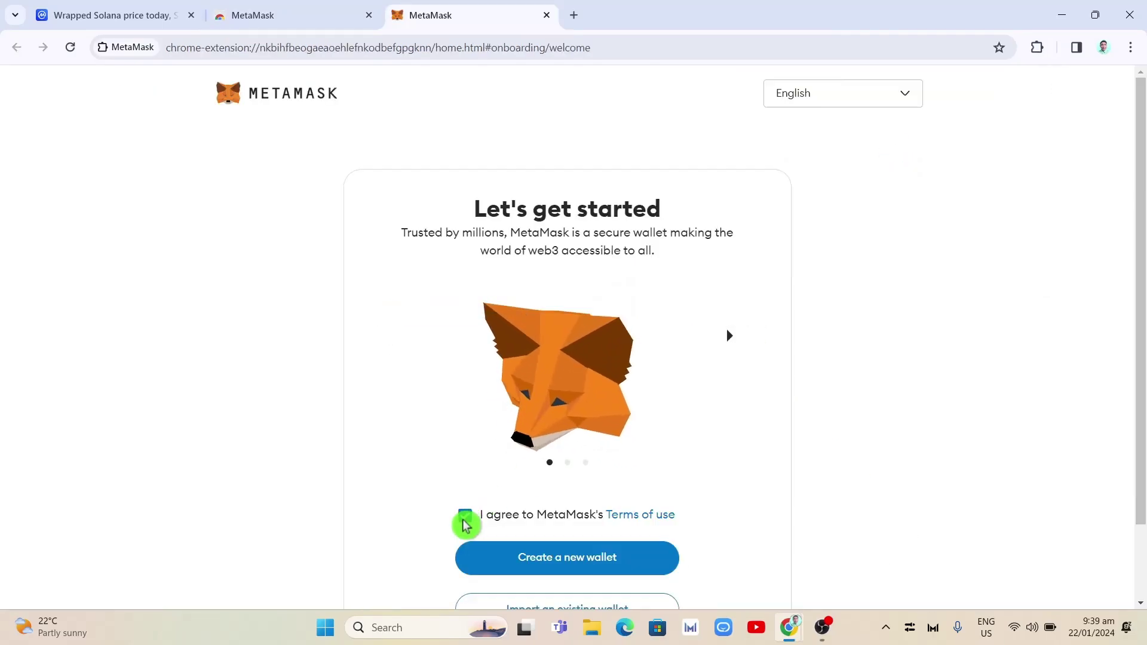
scroll(675, 514, "down", 2)
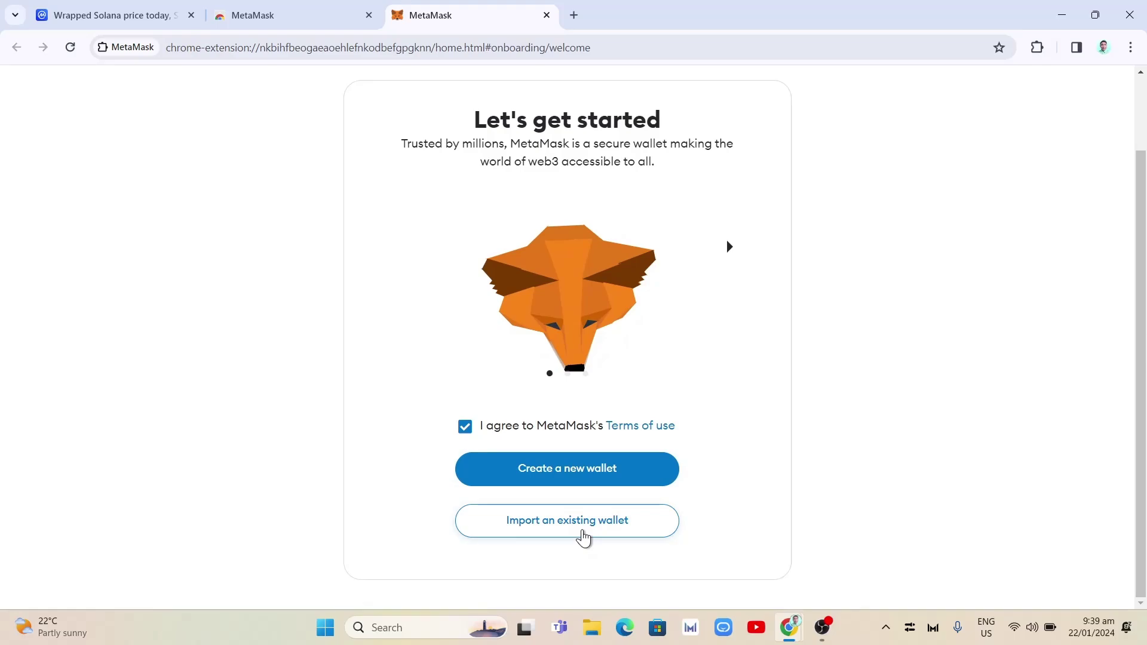
left_click(578, 468)
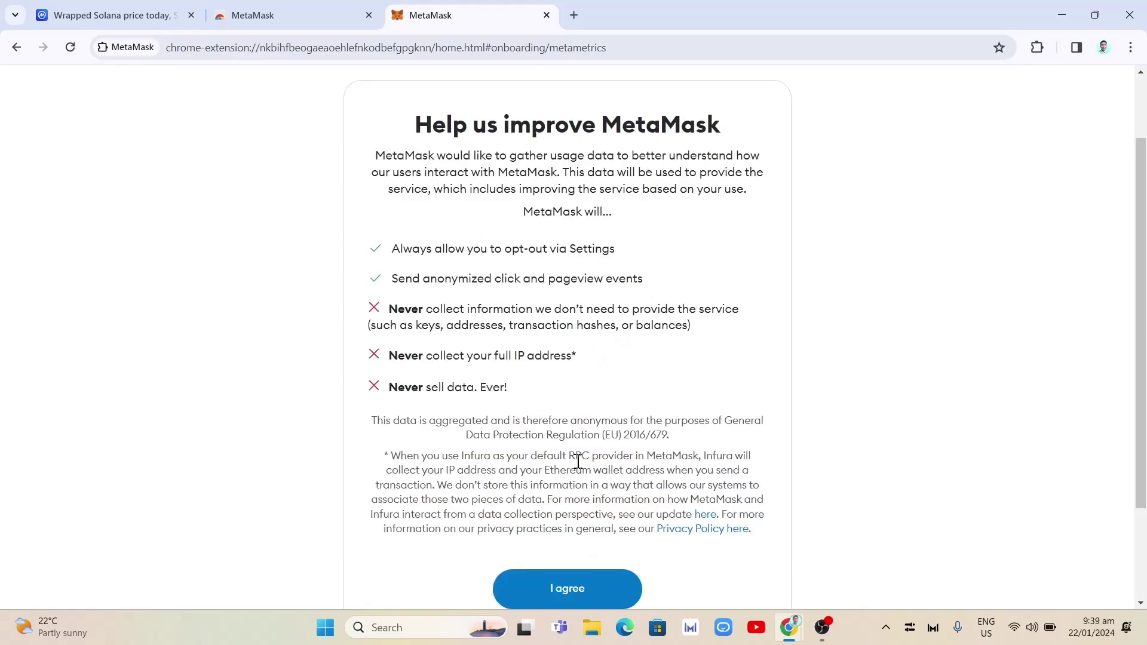
left_click(569, 584)
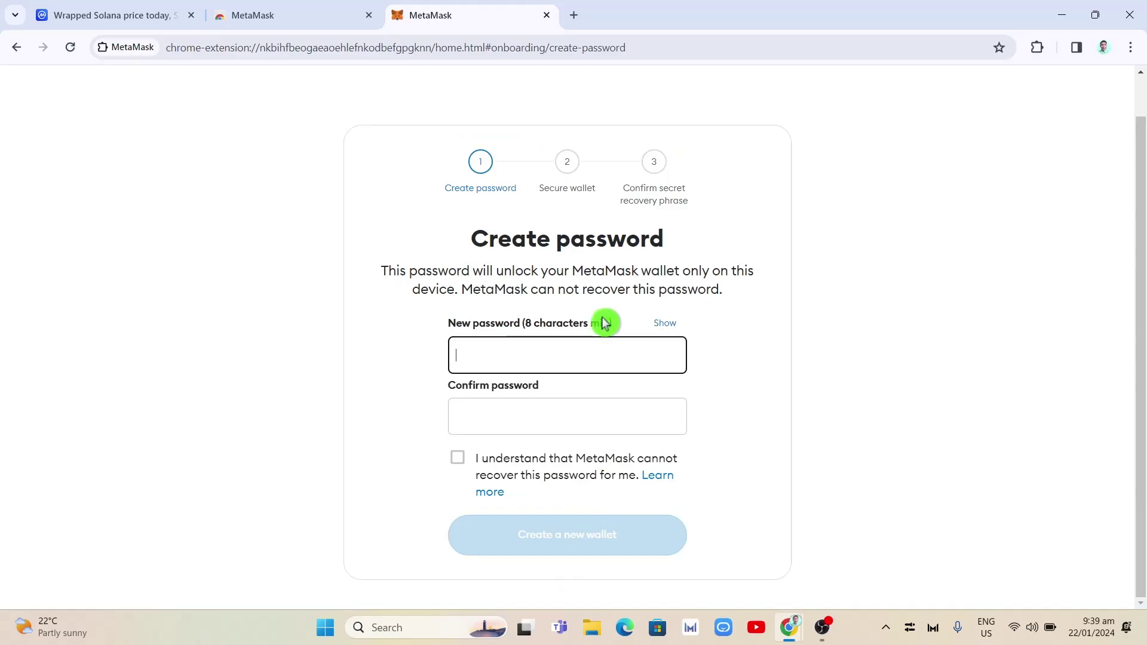
Step: Enter the new wallet password and start confirming it
type("aaaaaaa")
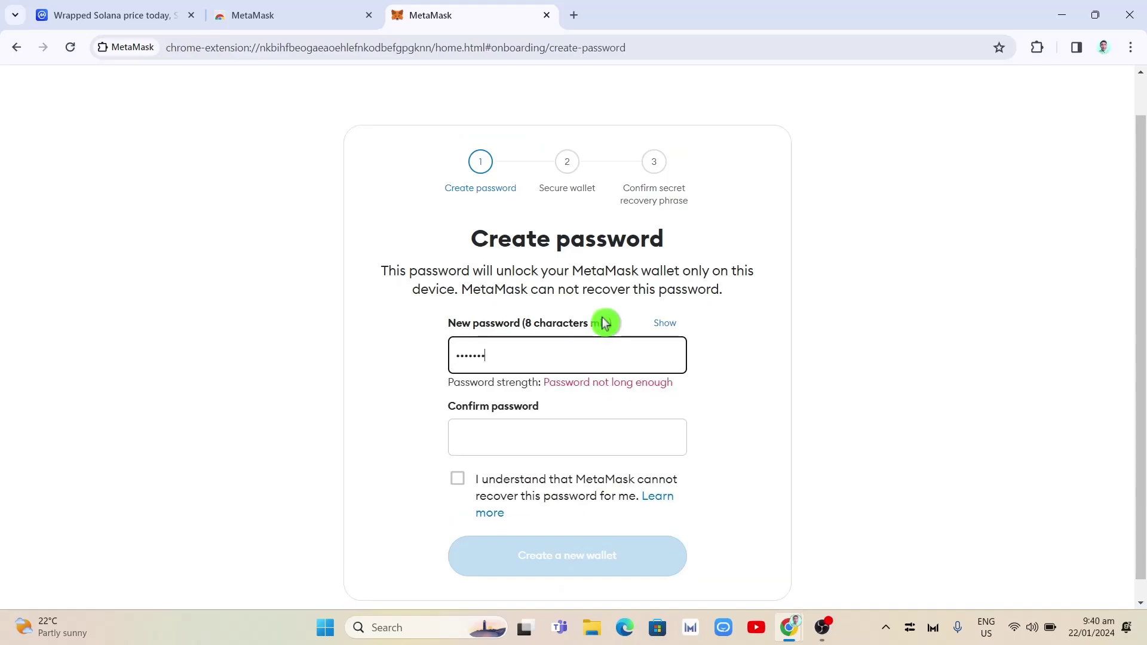
type("aaaa")
key("Tab")
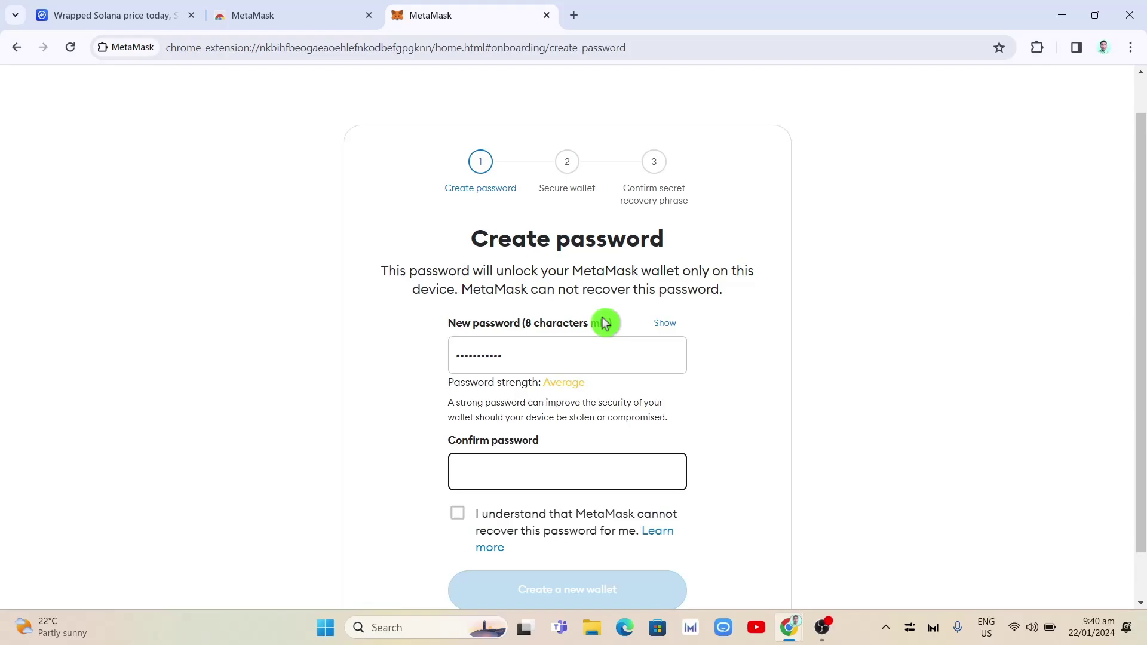
type("a")
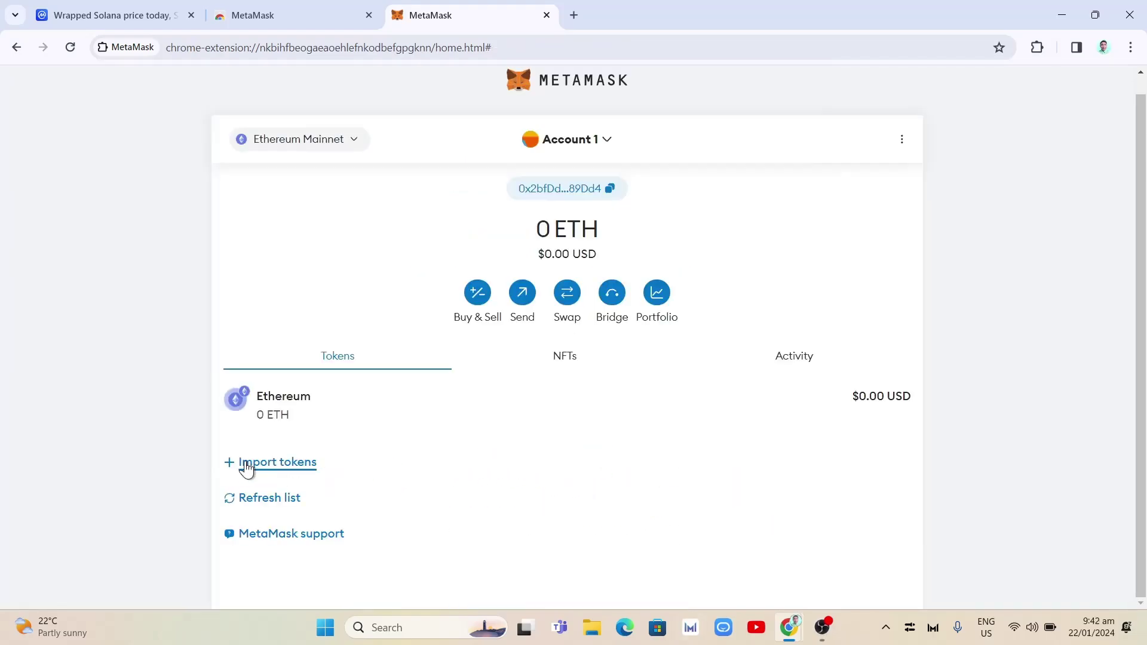
Step: Open Import tokens on the Custom token tab and focus the contract address field
left_click(279, 462)
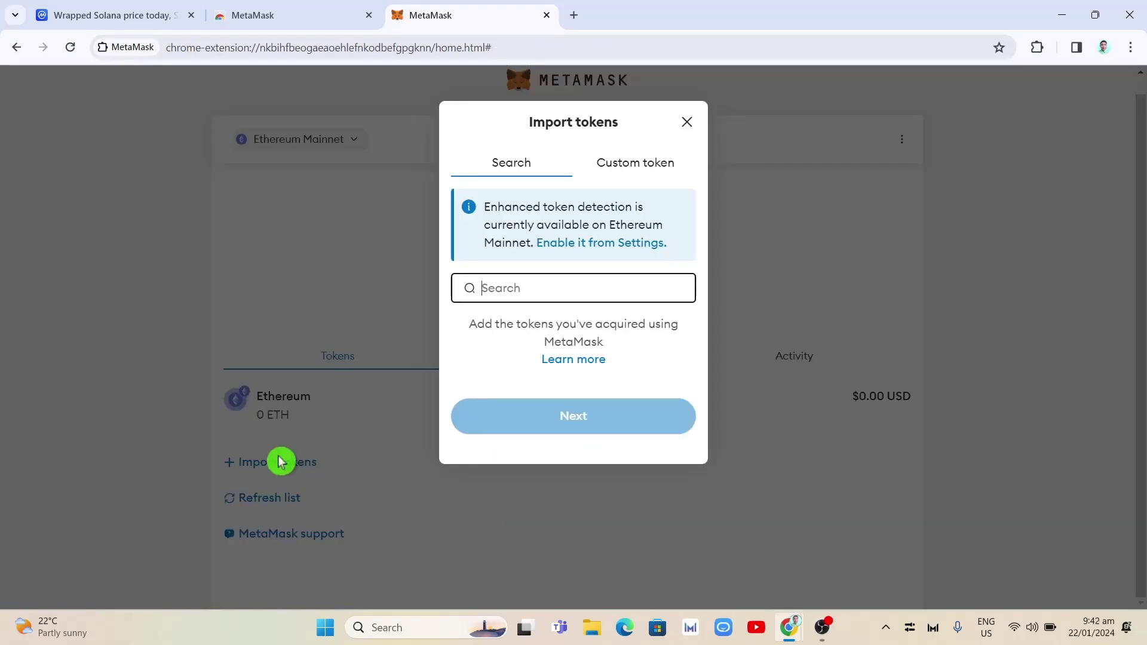
left_click(611, 168)
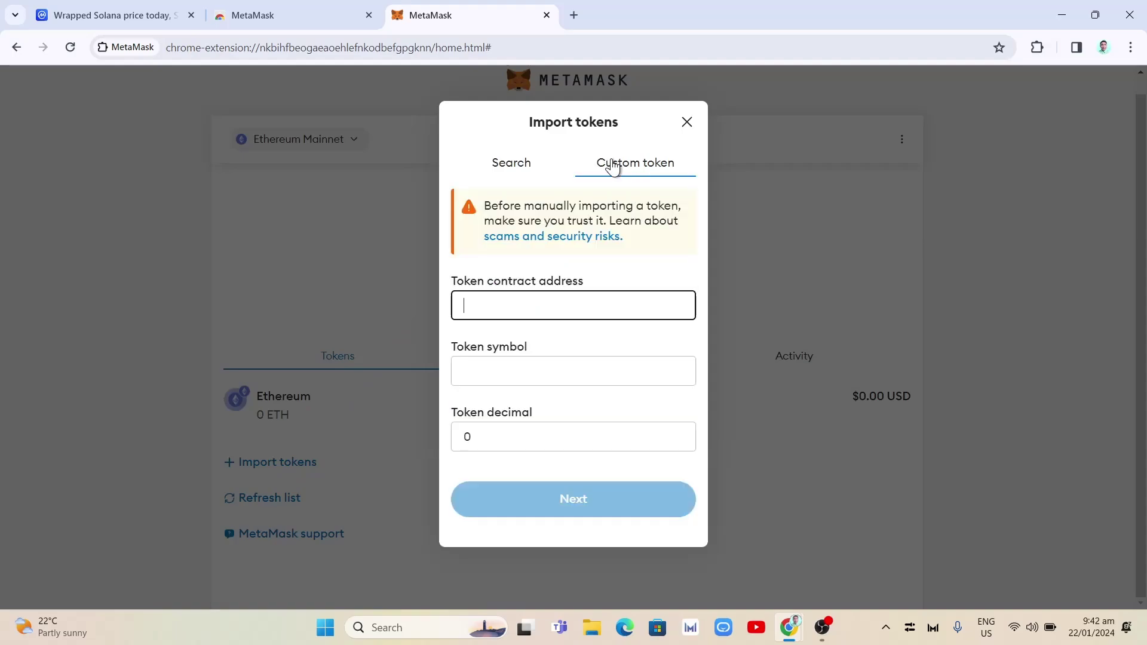
left_click(499, 302)
left_click(484, 299)
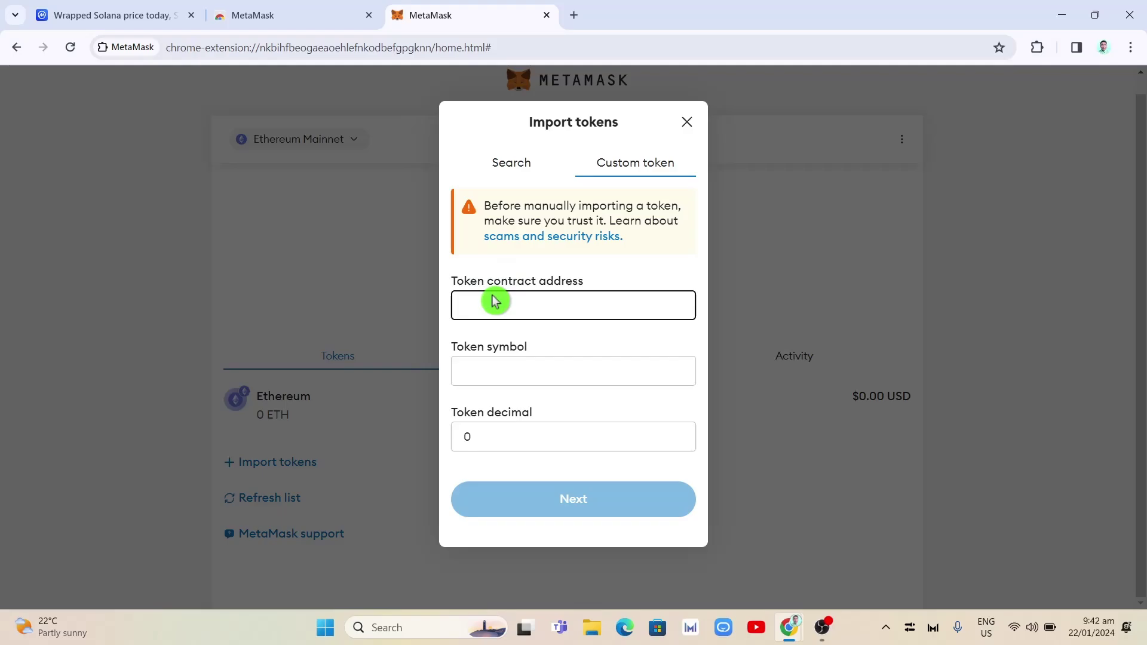
left_click(285, 152)
Step: Re-copy the BEP20 contract address from CoinMarketCap and paste it into the form
left_click(157, 13)
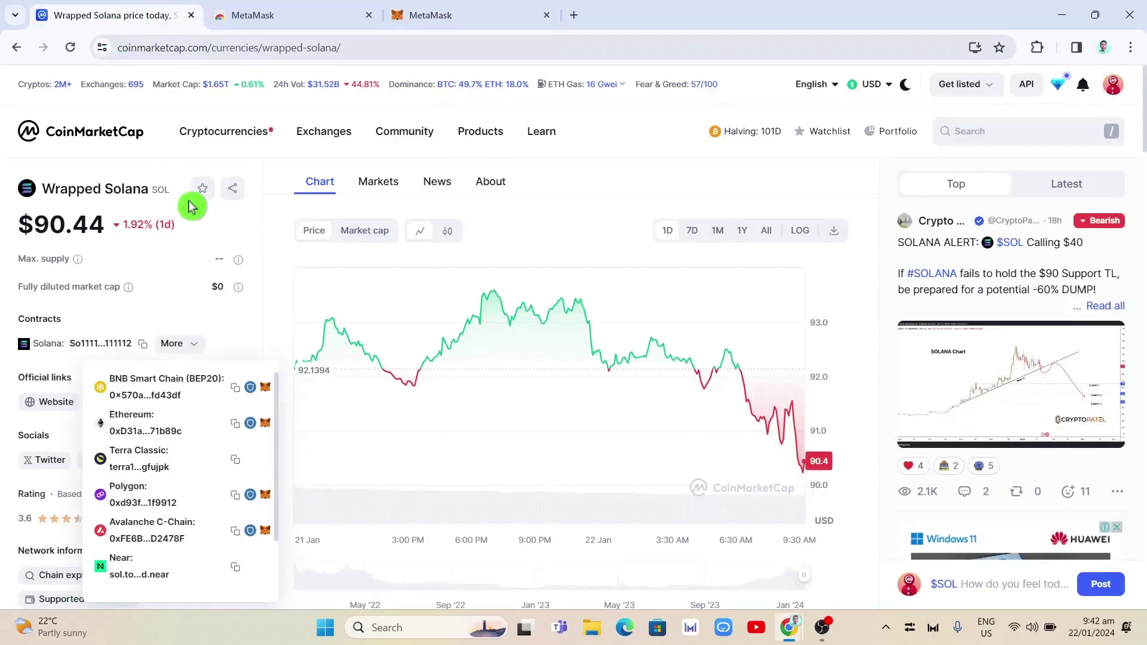
left_click(234, 388)
left_click(395, 12)
left_click(517, 318)
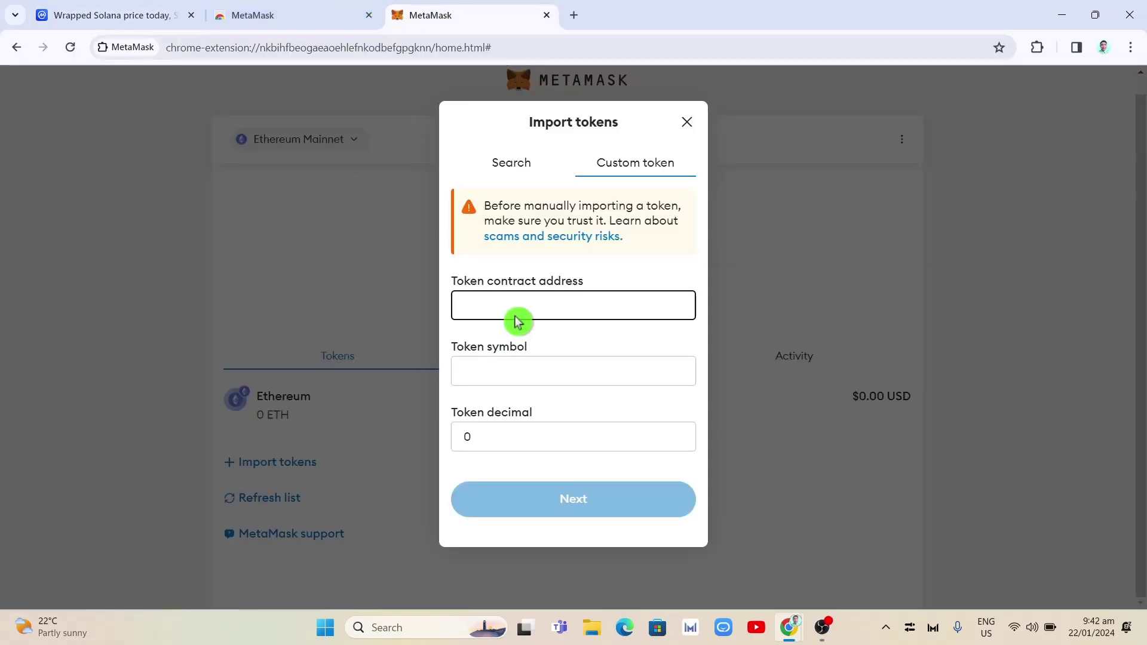
right_click(517, 304)
left_click(537, 446)
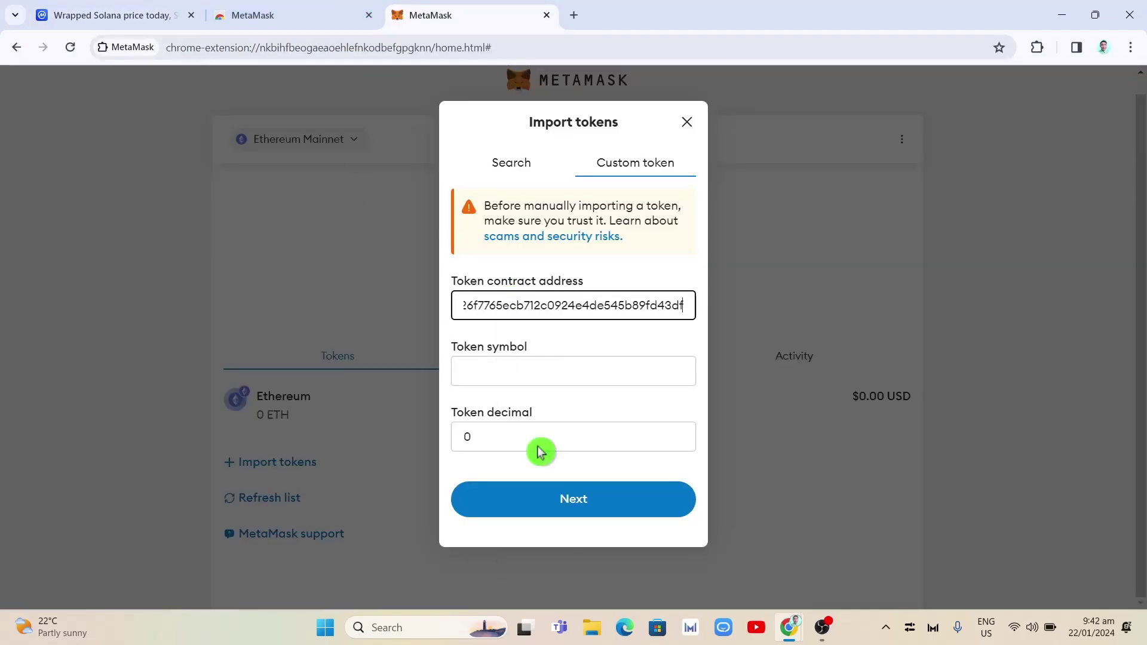
Step: Enter the token symbol SOL and confirm importing the custom token
left_click(538, 383)
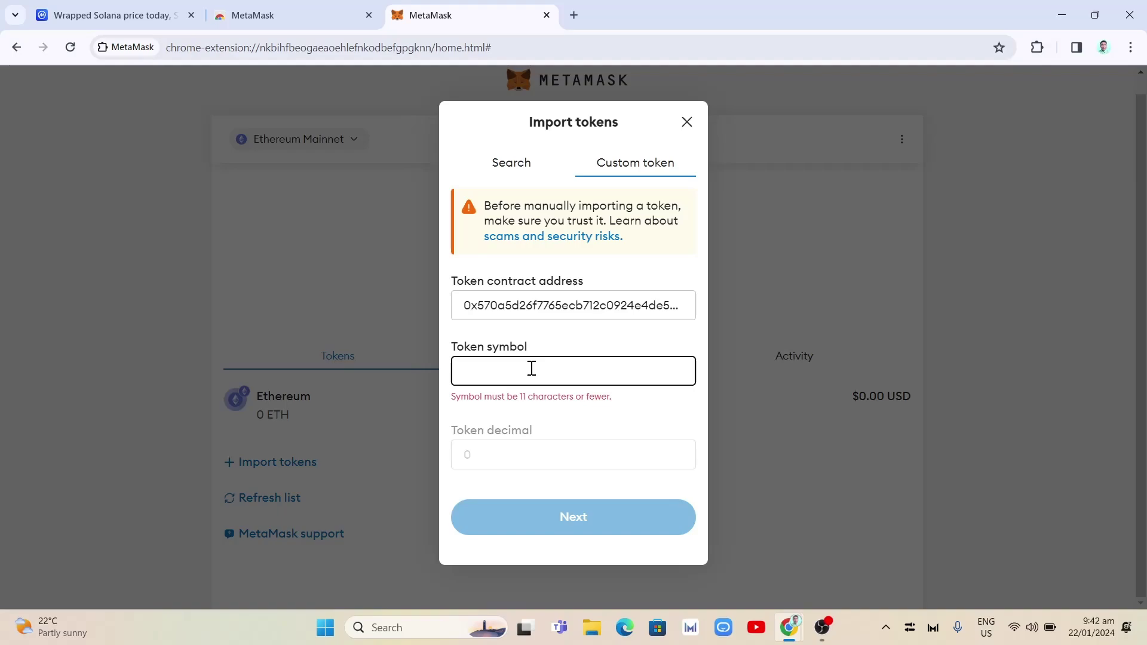
type("SOL")
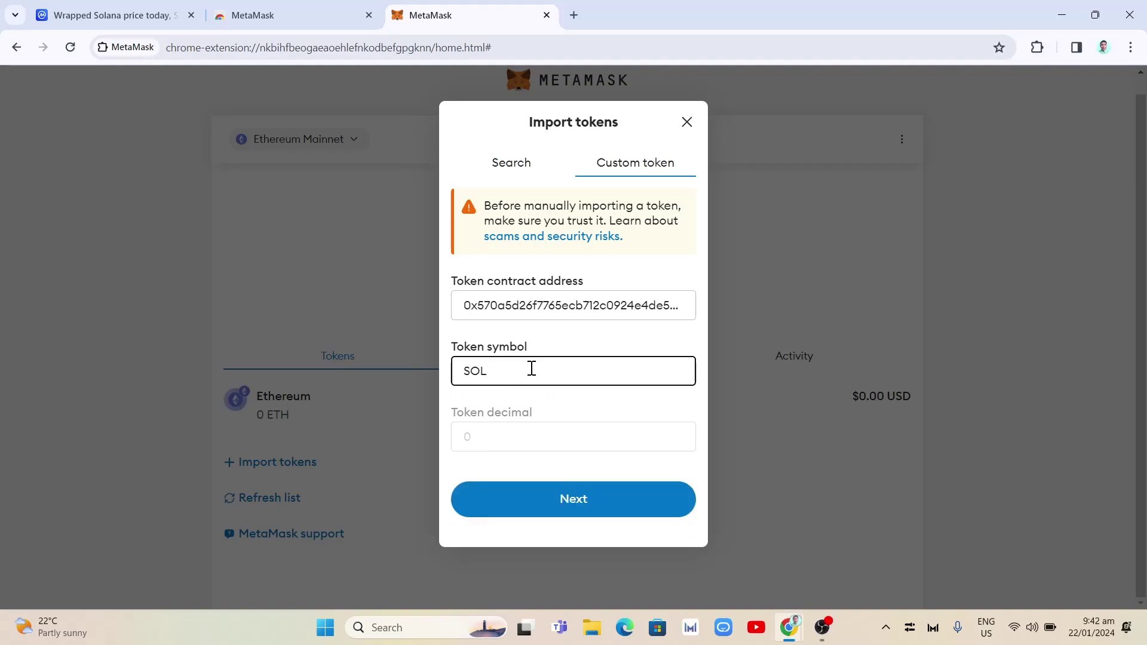
left_click(574, 498)
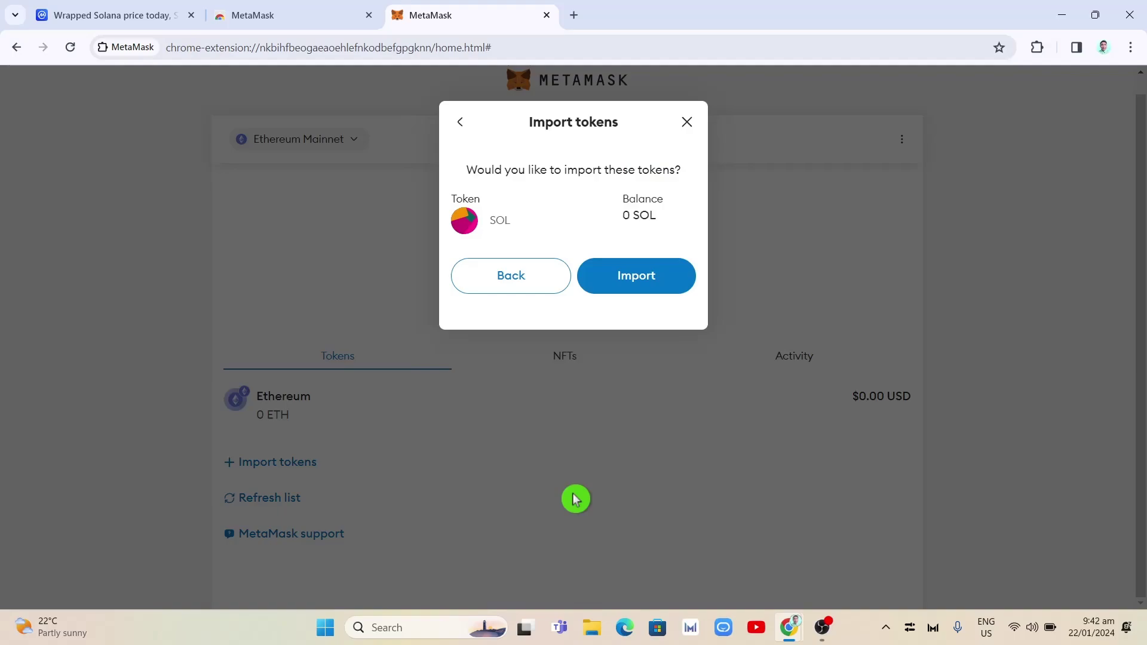
left_click(629, 285)
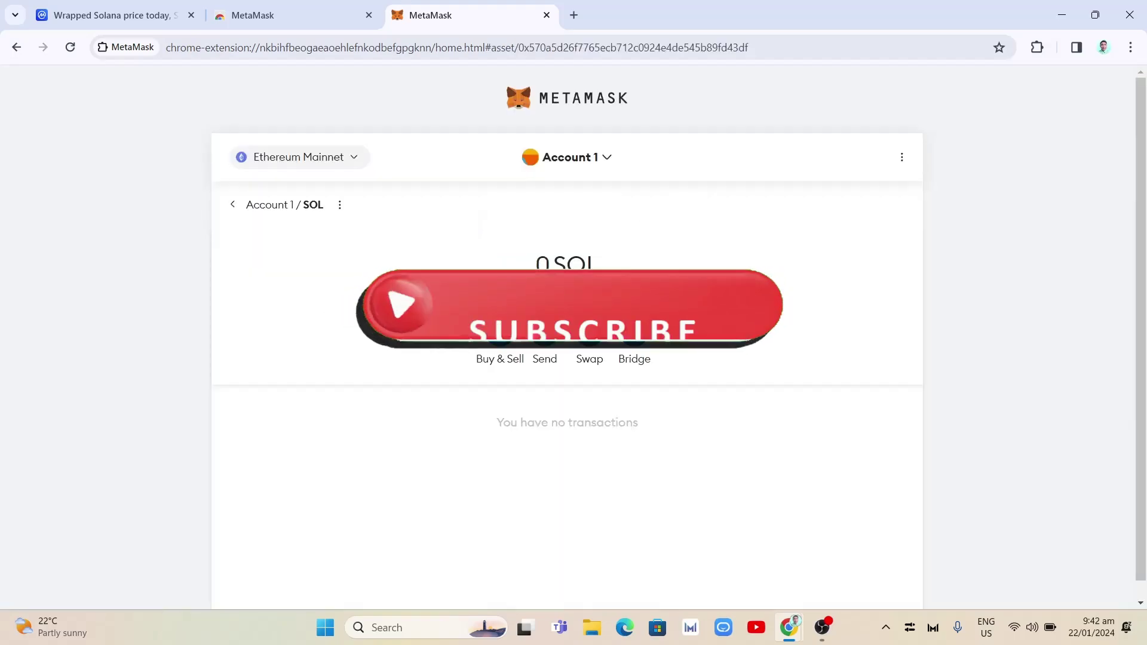